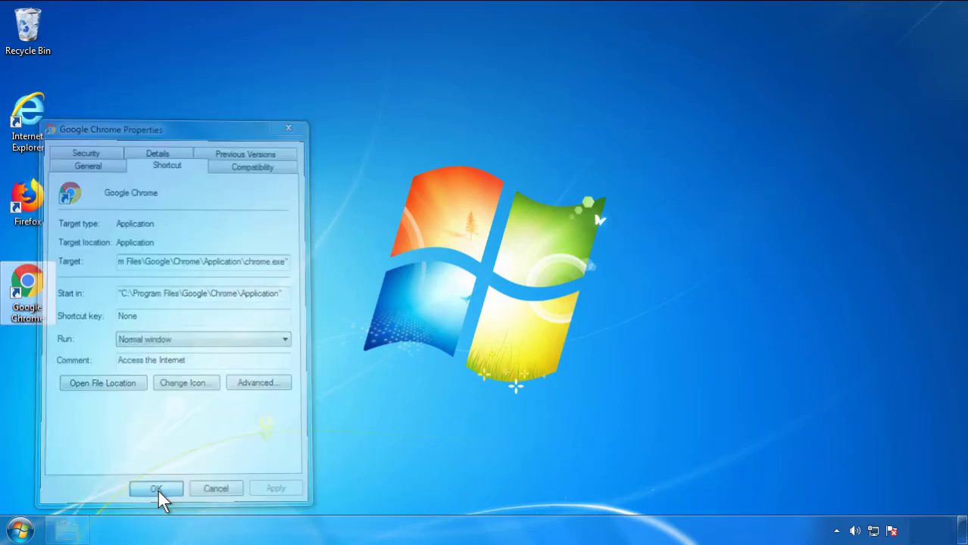
- Close the Chrome shortcut Properties after confirming its target is chrome.exe
{"action": "left_click", "coordinate": [20, 530]}
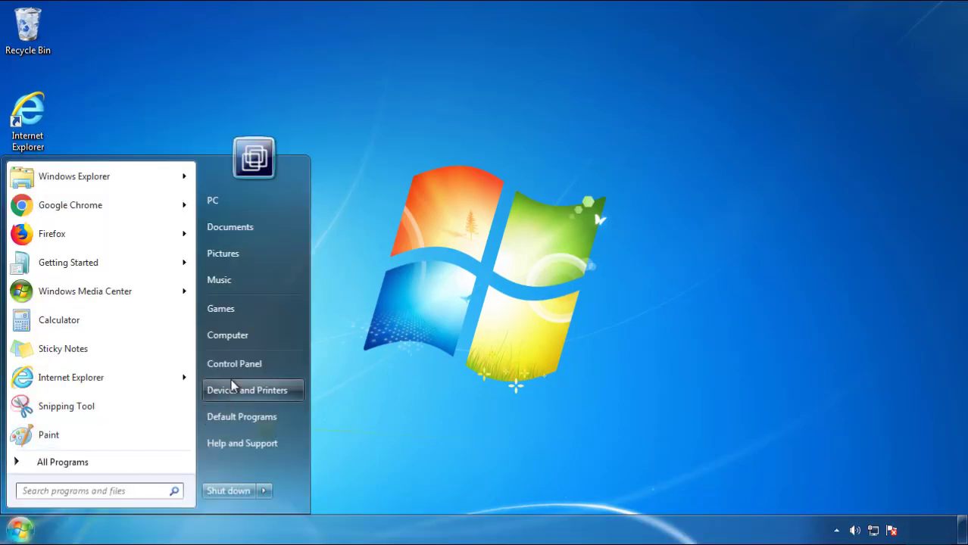
- Open Control Panel's installed programs list, sorted newest first by install date
{"action": "left_click", "coordinate": [242, 361]}
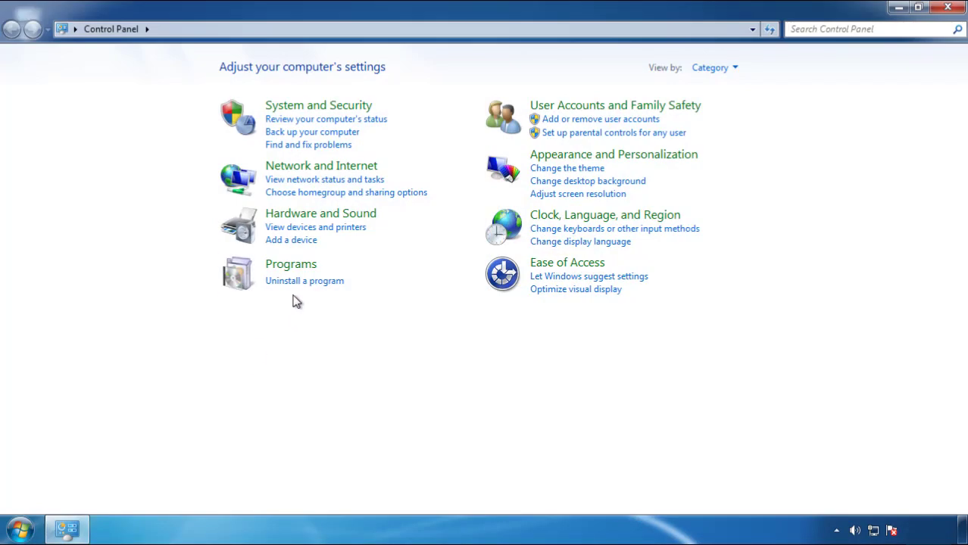
{"action": "left_click", "coordinate": [305, 281]}
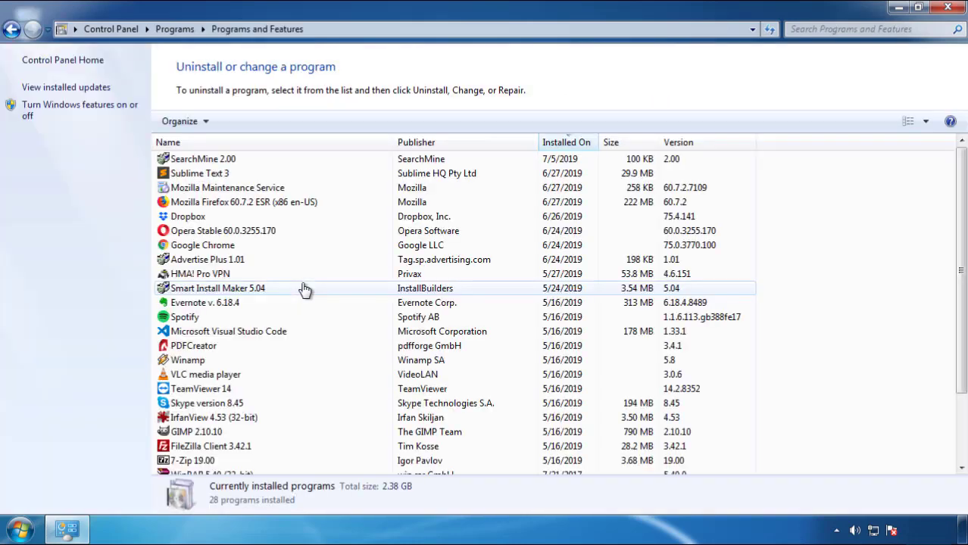
{"action": "left_click", "coordinate": [568, 144]}
{"action": "left_click", "coordinate": [564, 146]}
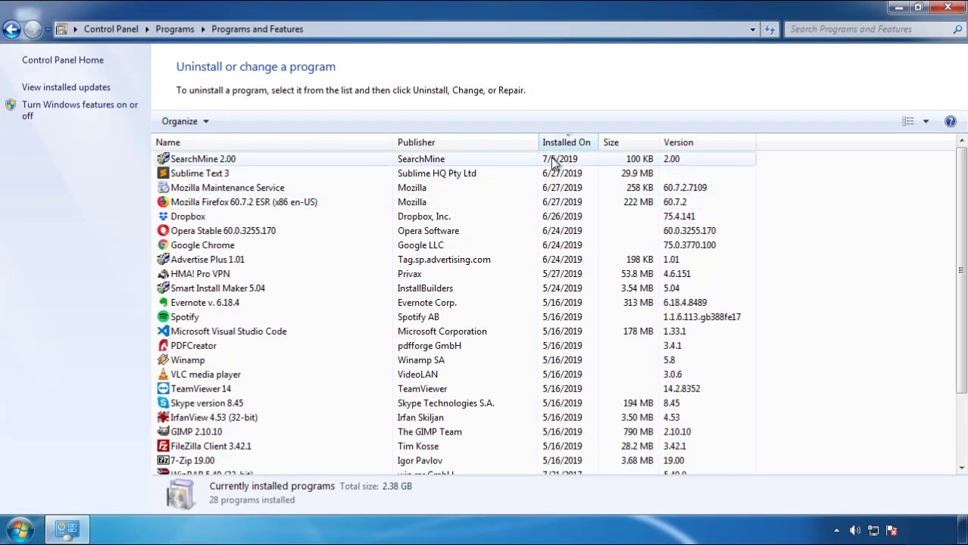
- Uninstall SearchMine 2.00 and close Programs and Features
{"action": "left_click", "coordinate": [203, 161]}
{"action": "left_click", "coordinate": [242, 122]}
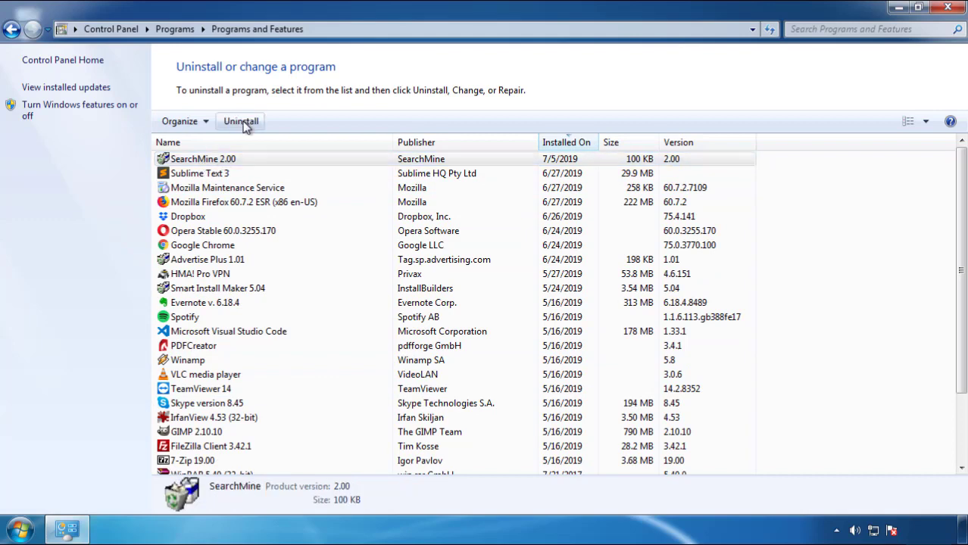
{"action": "left_click", "coordinate": [564, 403]}
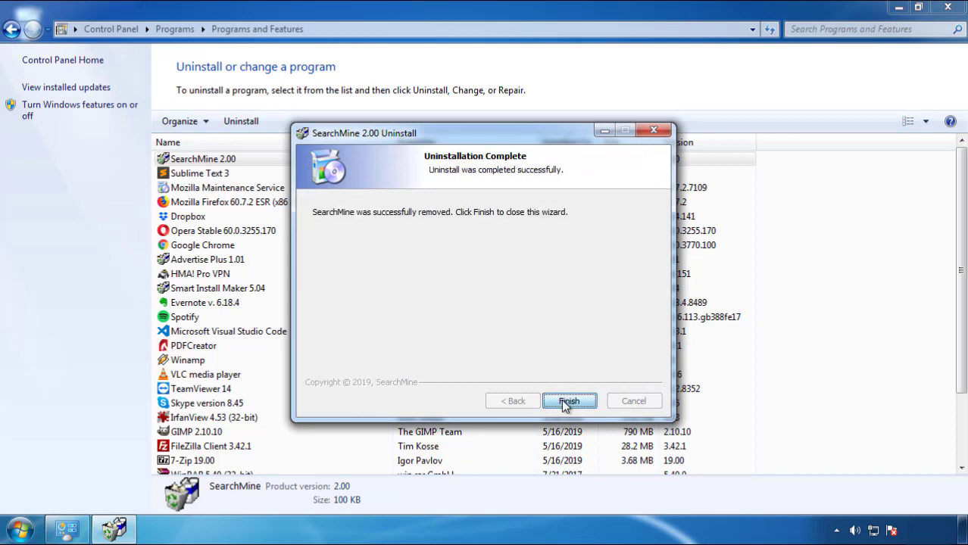
{"action": "left_click", "coordinate": [564, 399]}
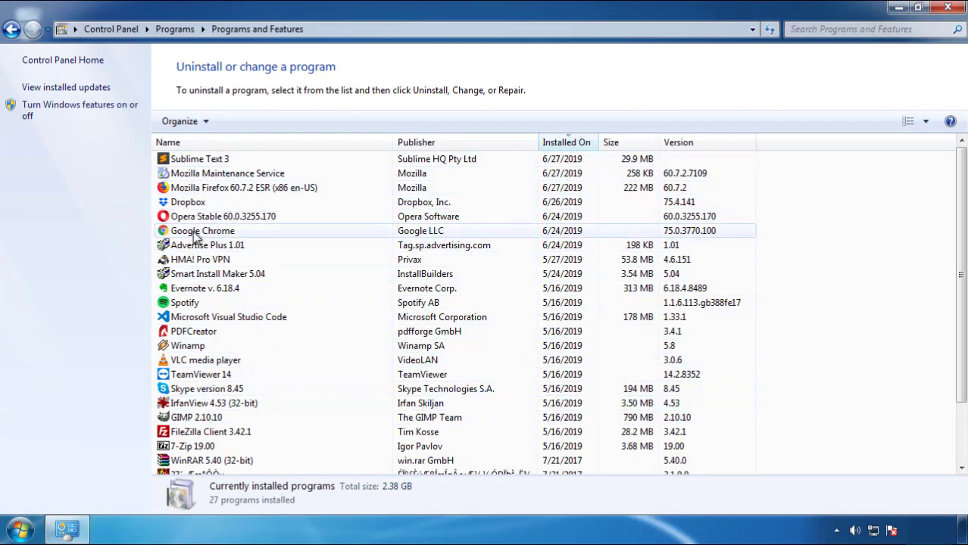
{"action": "left_click", "coordinate": [949, 9]}
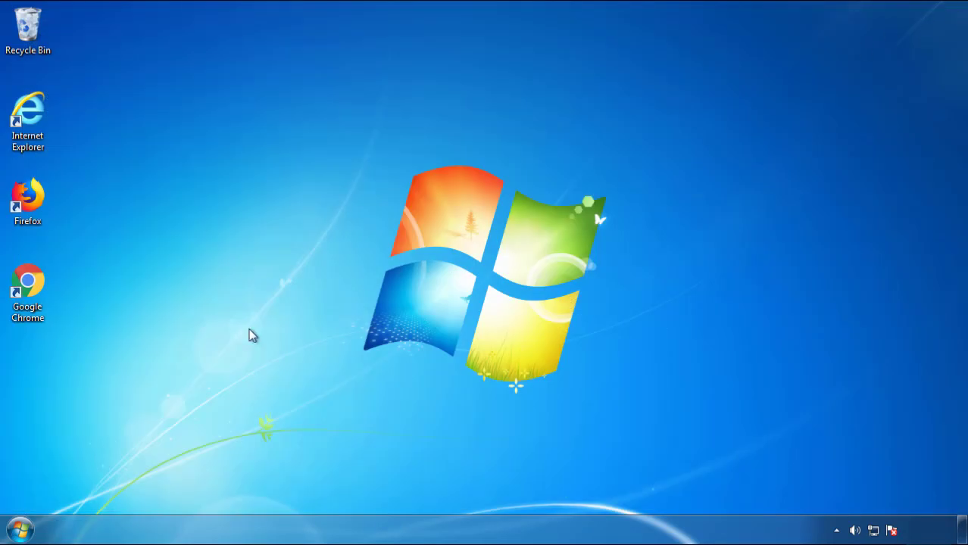
- Restart Windows and choose Safe Mode from the Advanced Boot Options menu
{"action": "left_click", "coordinate": [18, 532]}
{"action": "left_click", "coordinate": [264, 491]}
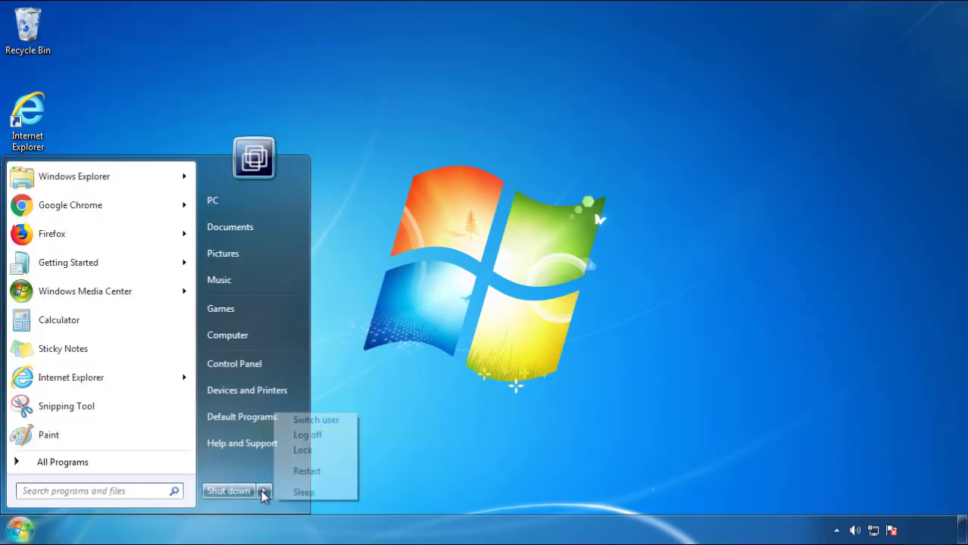
{"action": "left_click", "coordinate": [505, 415]}
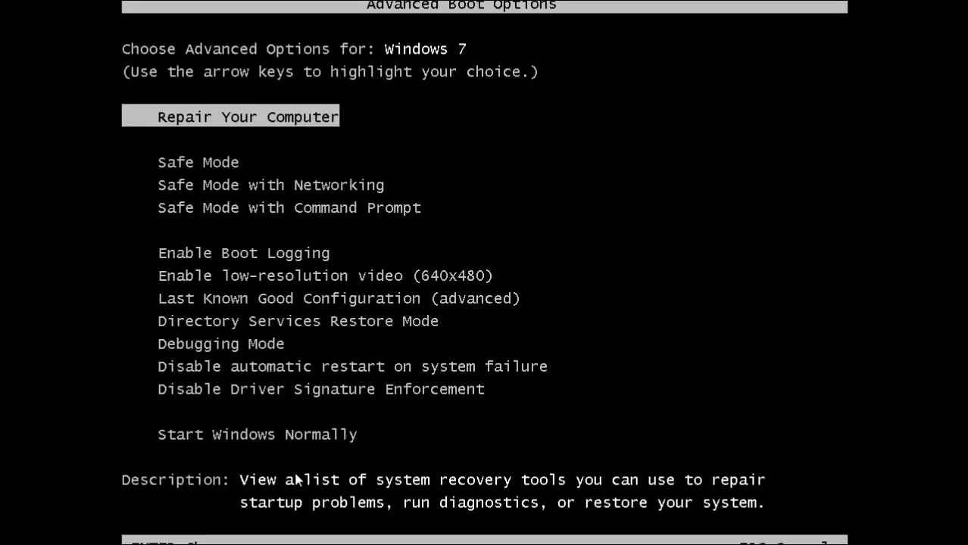
{"action": "key", "text": "Down"}
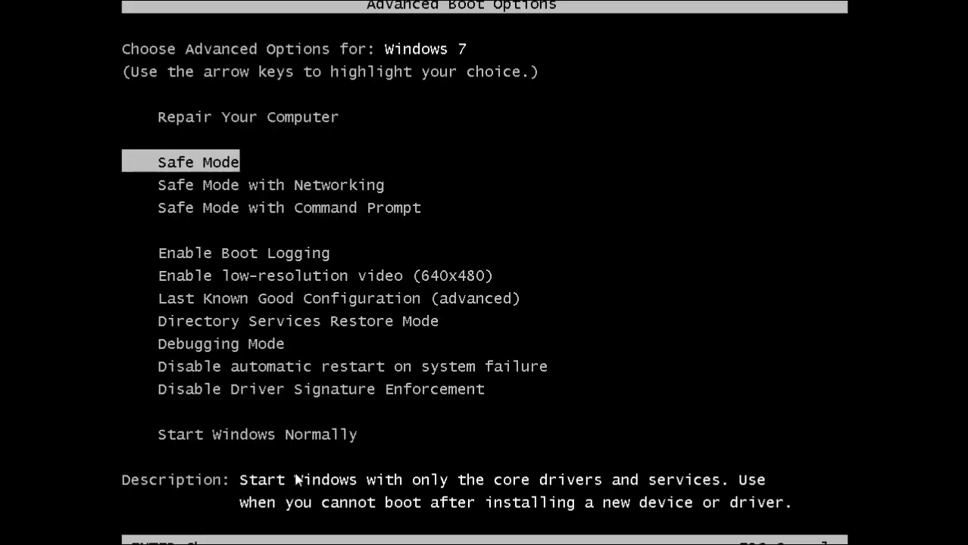
{"action": "key", "text": "Return"}
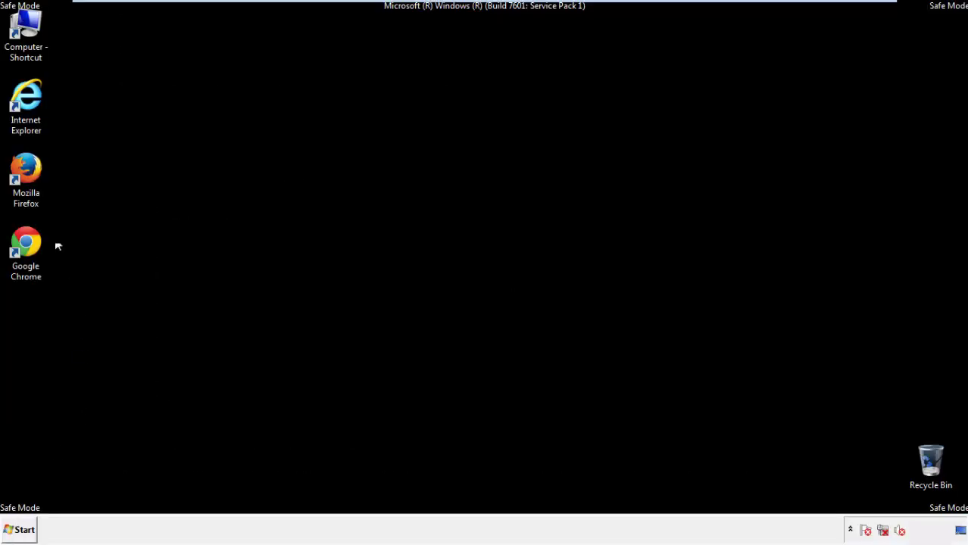
- Launch Firefox, decline the default-browser prompt, and toggle the menu bar off and on
{"action": "double_click", "coordinate": [30, 173]}
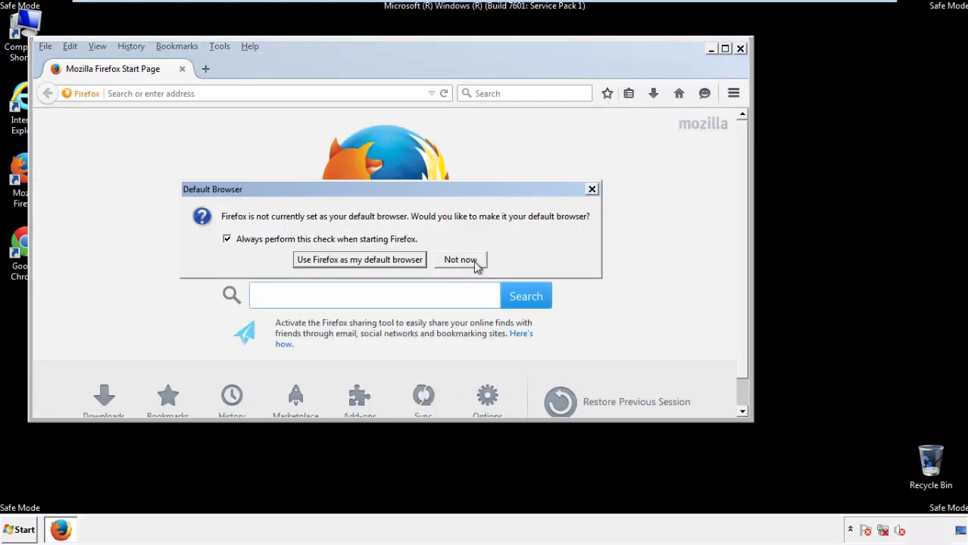
{"action": "left_click", "coordinate": [462, 260]}
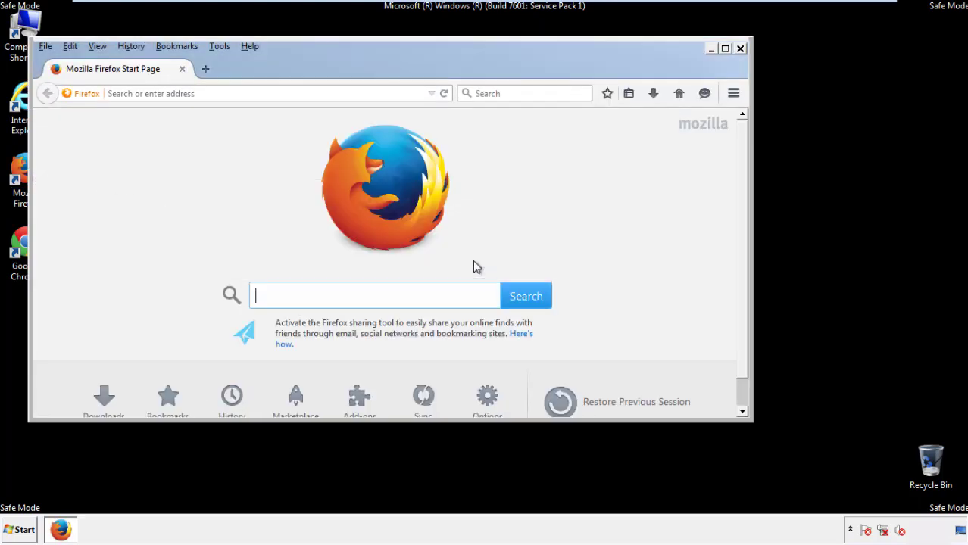
{"action": "right_click", "coordinate": [299, 67]}
{"action": "left_click", "coordinate": [324, 118]}
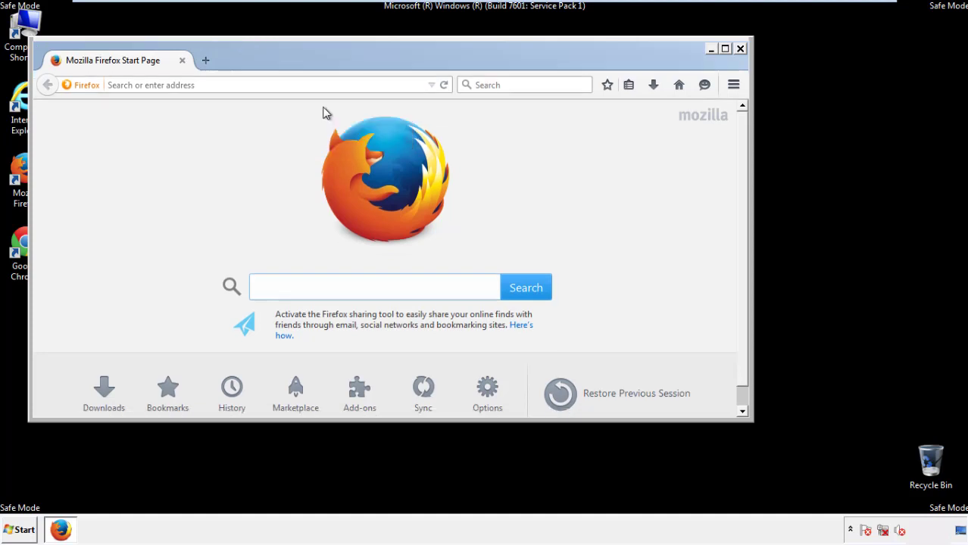
{"action": "right_click", "coordinate": [306, 63]}
{"action": "left_click", "coordinate": [316, 117]}
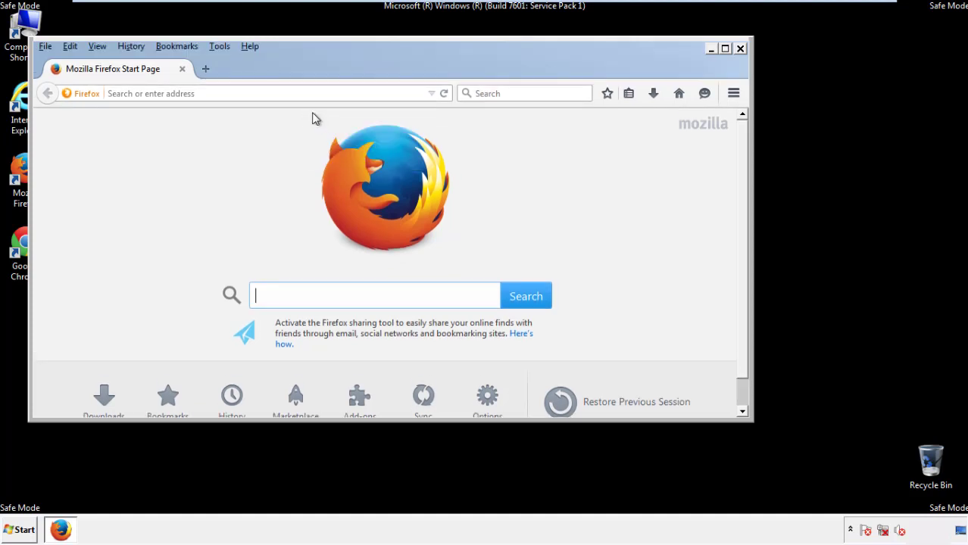
- Clear all Firefox history for the Everything time range with every item checked
{"action": "left_click", "coordinate": [133, 47]}
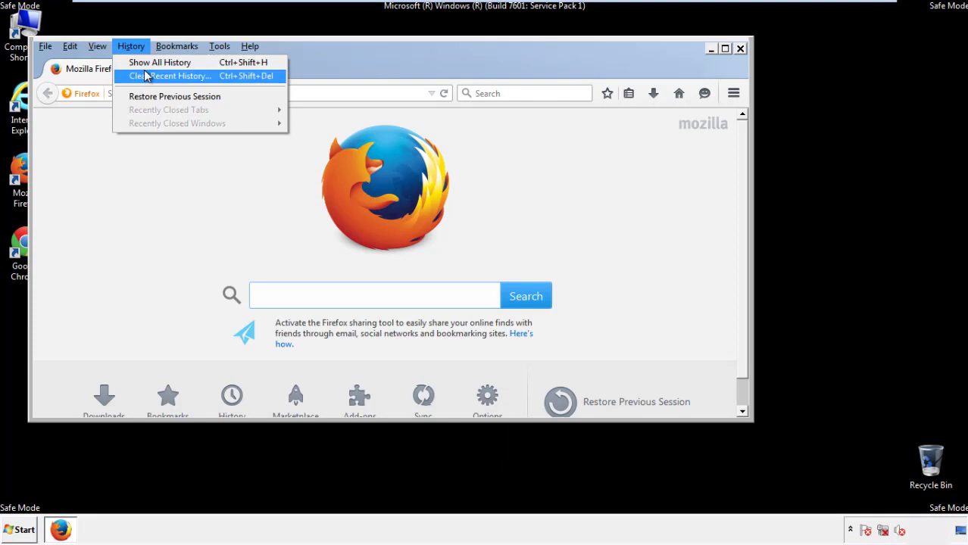
{"action": "left_click", "coordinate": [147, 75]}
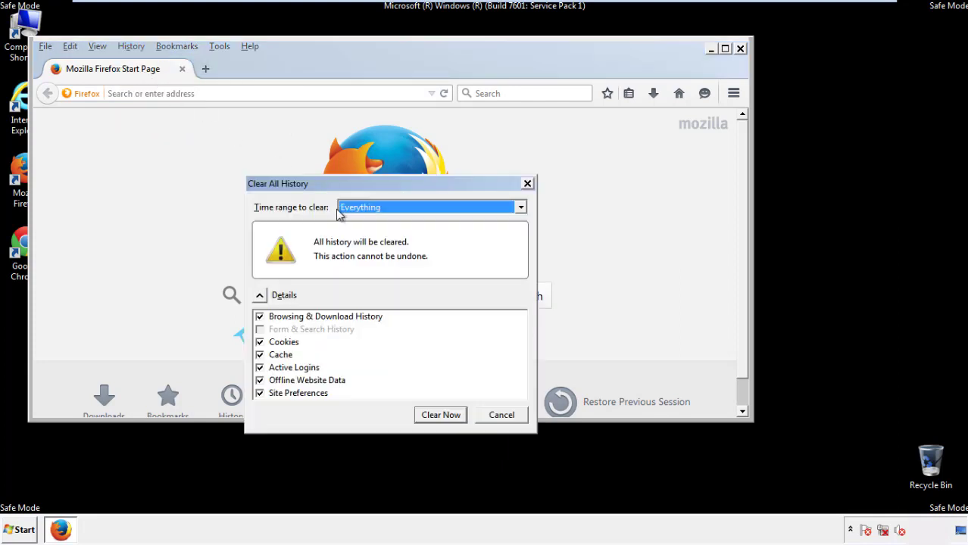
{"action": "left_click", "coordinate": [360, 208]}
{"action": "left_click", "coordinate": [363, 284]}
{"action": "left_click", "coordinate": [259, 380]}
{"action": "left_click", "coordinate": [259, 380]}
{"action": "left_click", "coordinate": [259, 393]}
{"action": "left_click", "coordinate": [259, 393]}
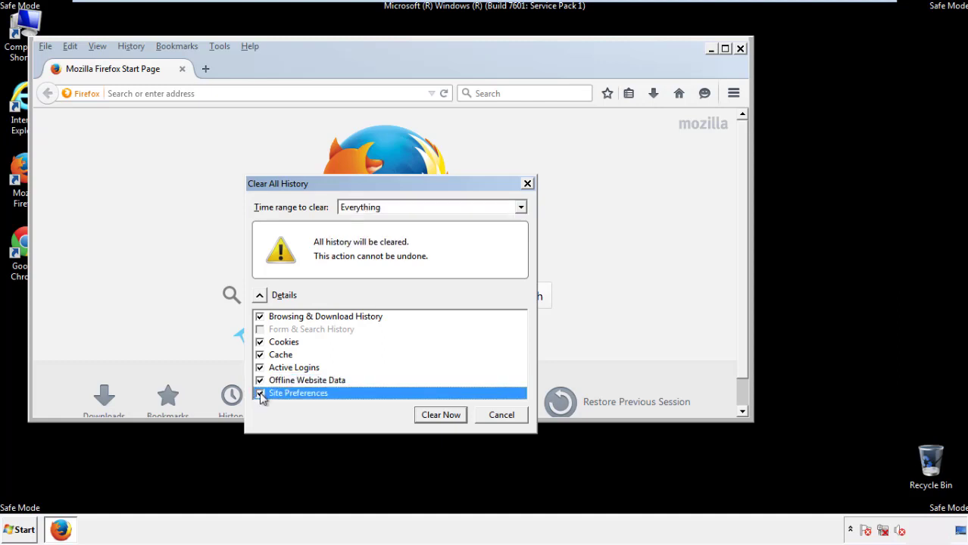
{"action": "left_click", "coordinate": [439, 416]}
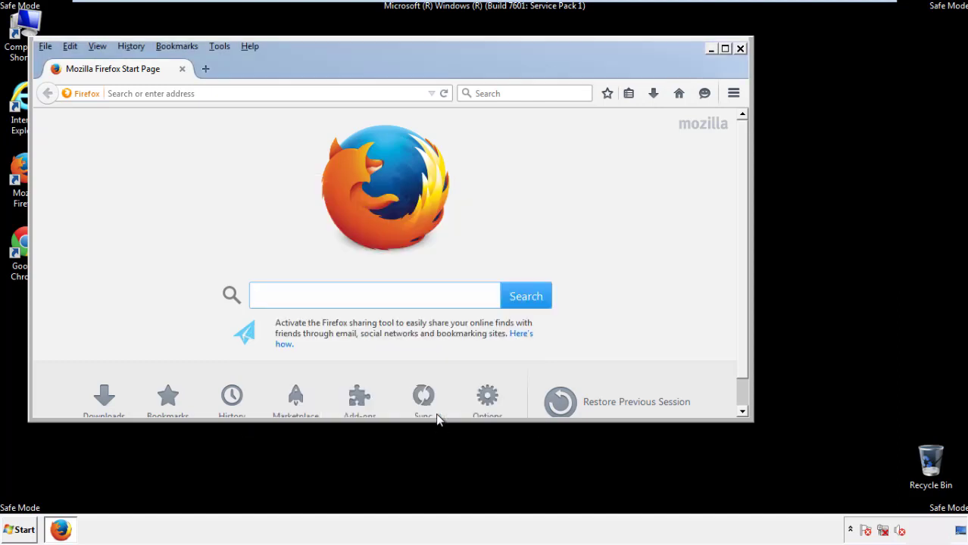
- Refresh Firefox to its defaults from Troubleshooting Information and decline the default-browser prompt
{"action": "left_click", "coordinate": [250, 47]}
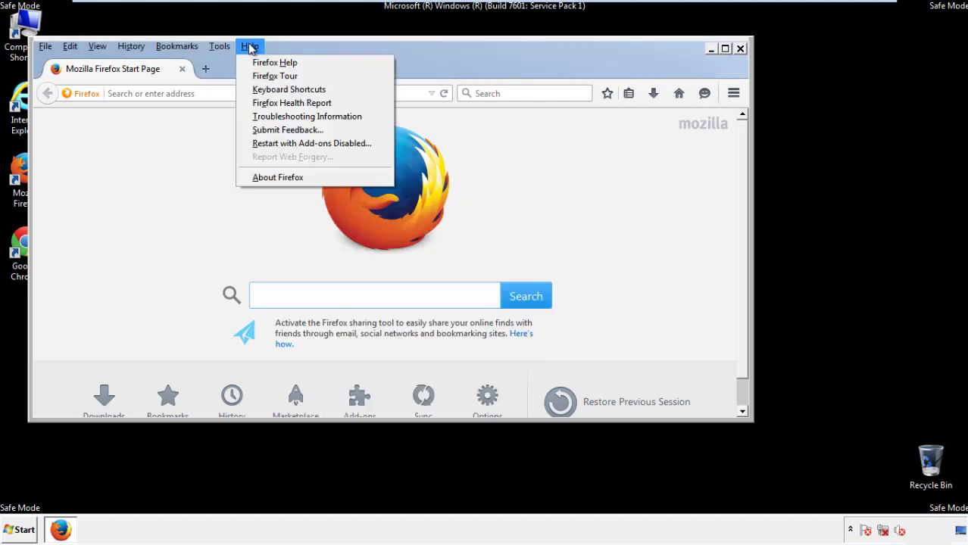
{"action": "left_click", "coordinate": [280, 116]}
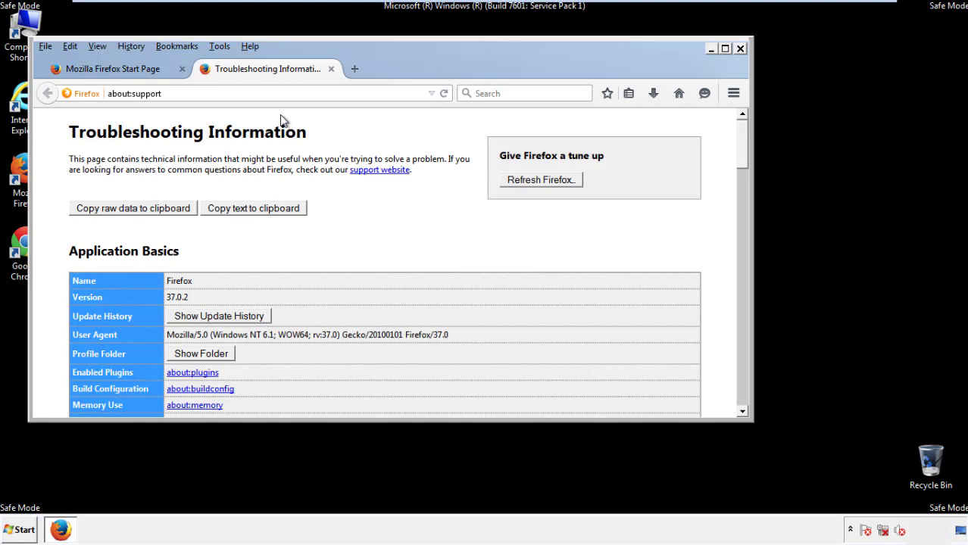
{"action": "left_click", "coordinate": [562, 185]}
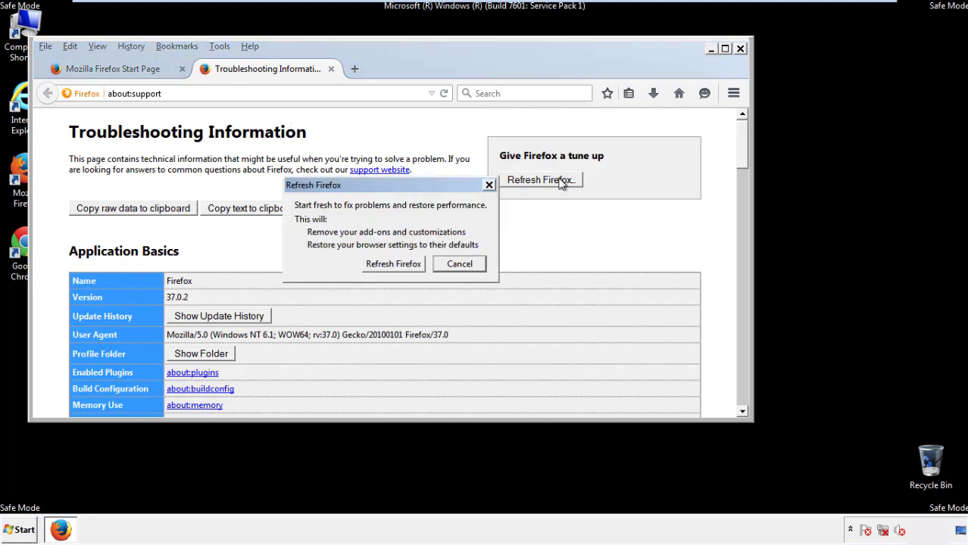
{"action": "left_click", "coordinate": [393, 263]}
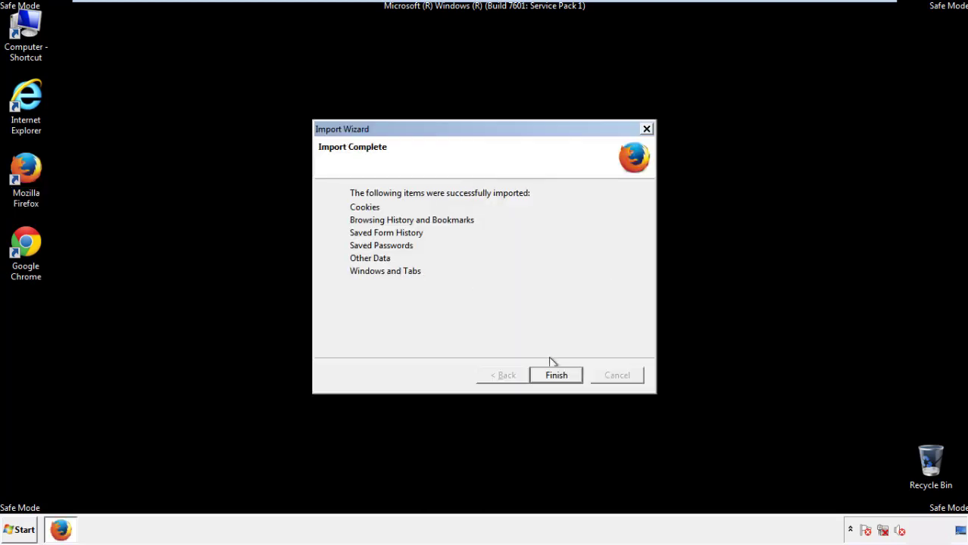
{"action": "left_click", "coordinate": [557, 377]}
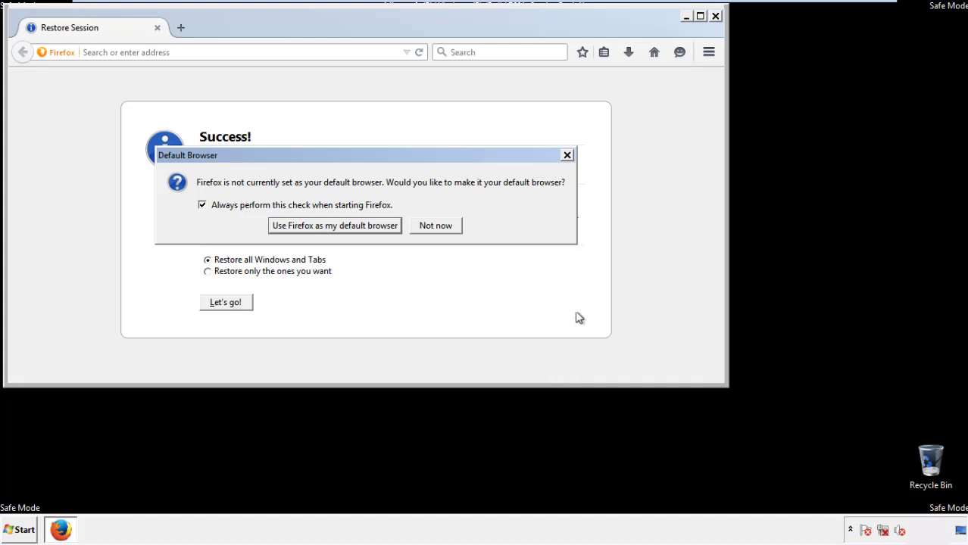
{"action": "left_click", "coordinate": [436, 227]}
- Close Firefox and launch Google Chrome, dismissing its default-browser prompt
{"action": "left_click", "coordinate": [715, 16]}
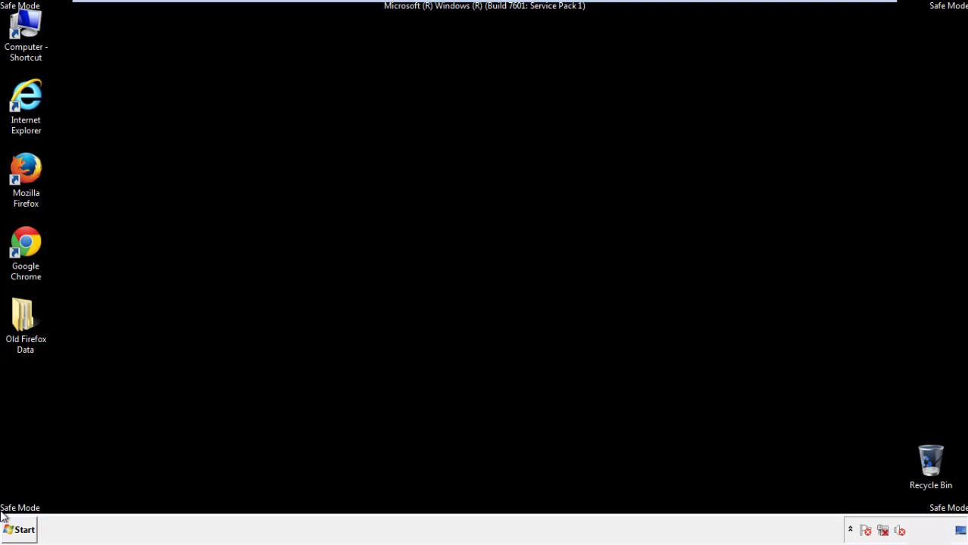
{"action": "left_click", "coordinate": [24, 241]}
{"action": "double_click", "coordinate": [24, 241]}
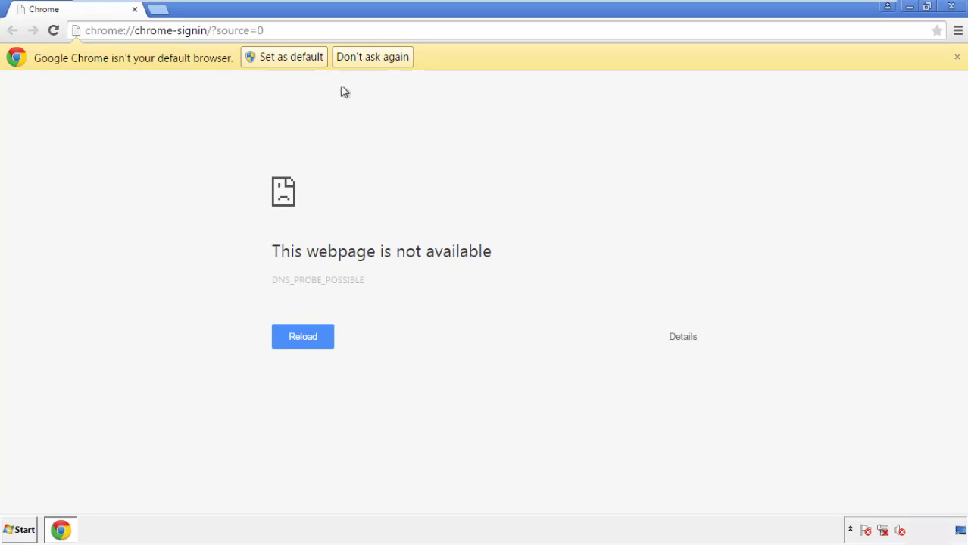
{"action": "left_click", "coordinate": [374, 56]}
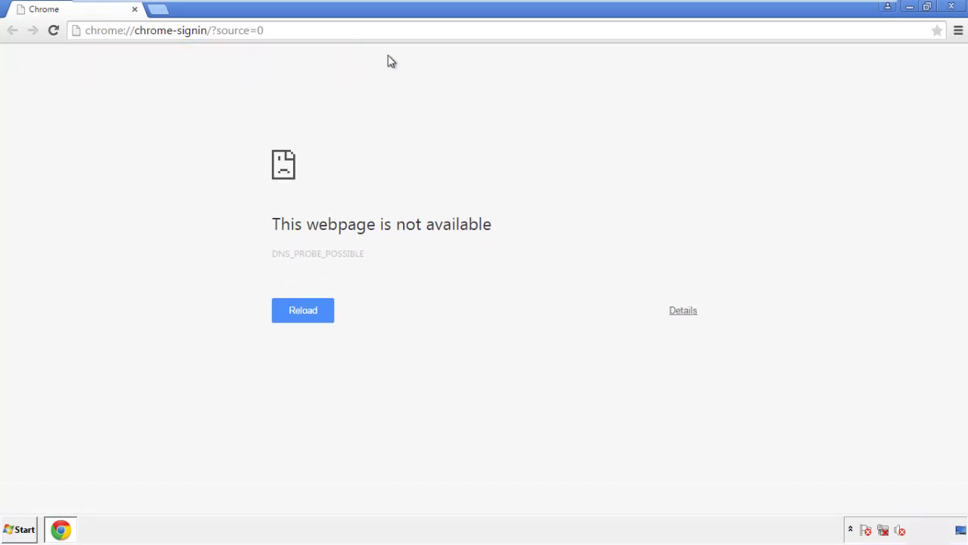
- Clear Chrome's browsing data from the beginning of time, including autofill form data
{"action": "left_click", "coordinate": [958, 31]}
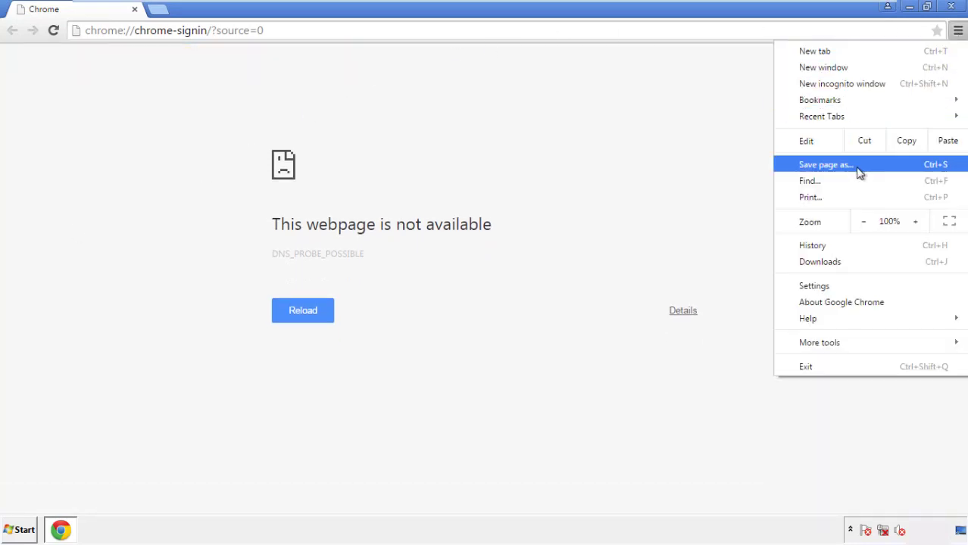
{"action": "left_click", "coordinate": [819, 287]}
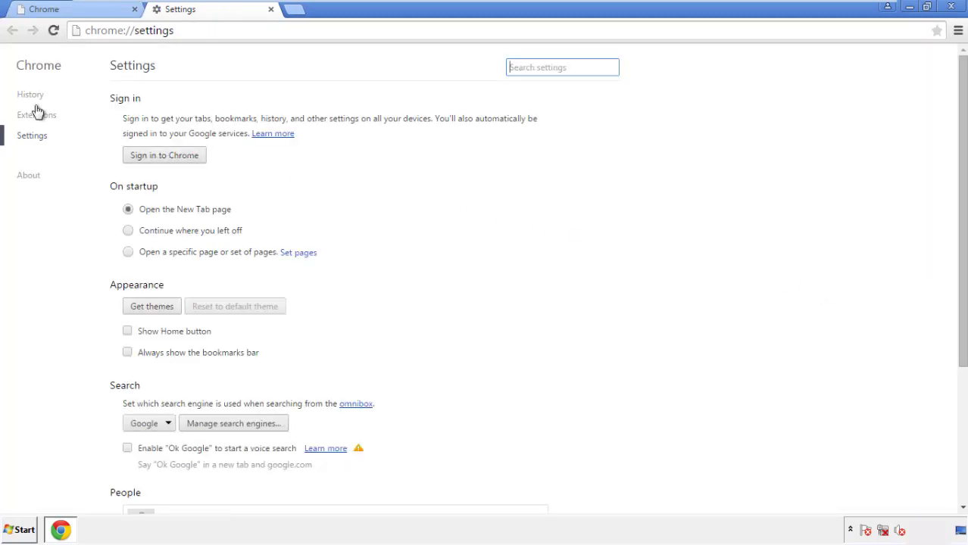
{"action": "left_click", "coordinate": [34, 98]}
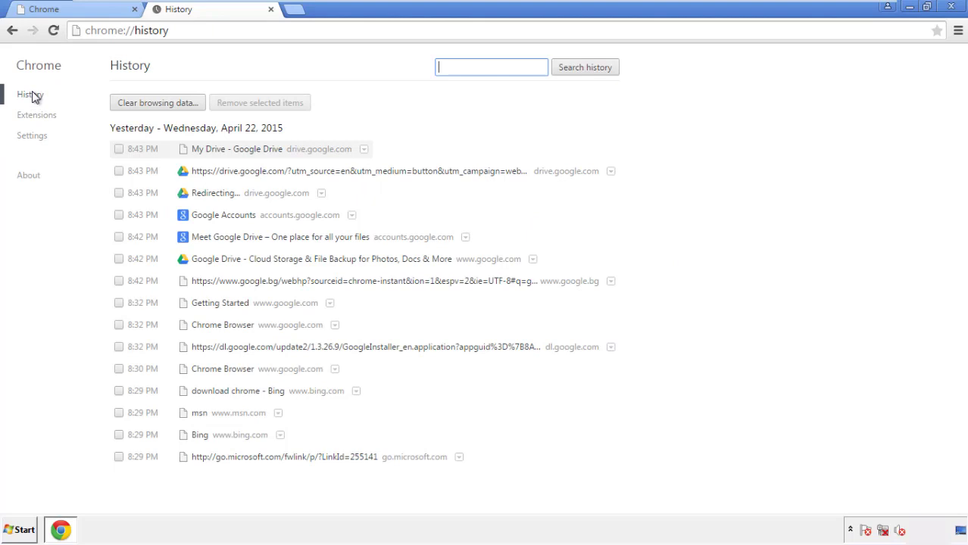
{"action": "left_click", "coordinate": [146, 105]}
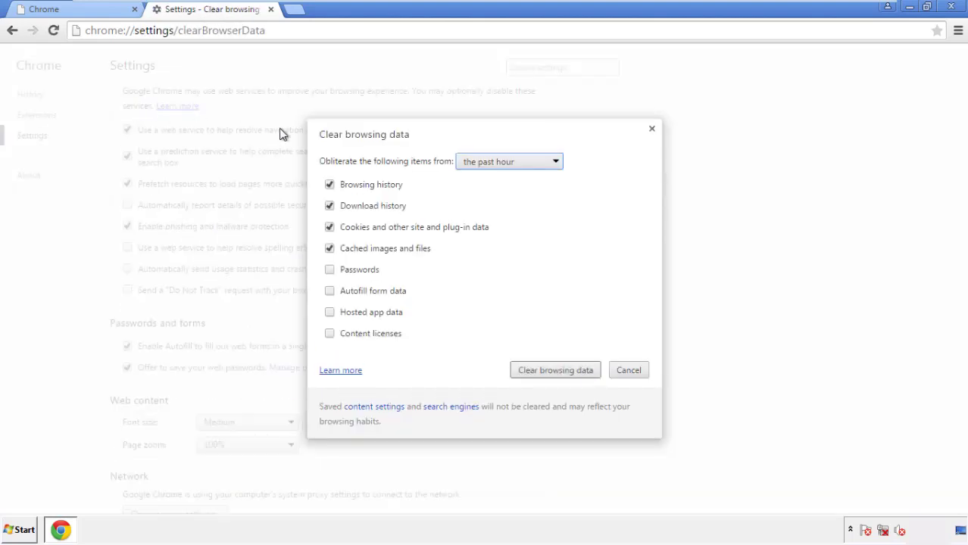
{"action": "left_click", "coordinate": [486, 162]}
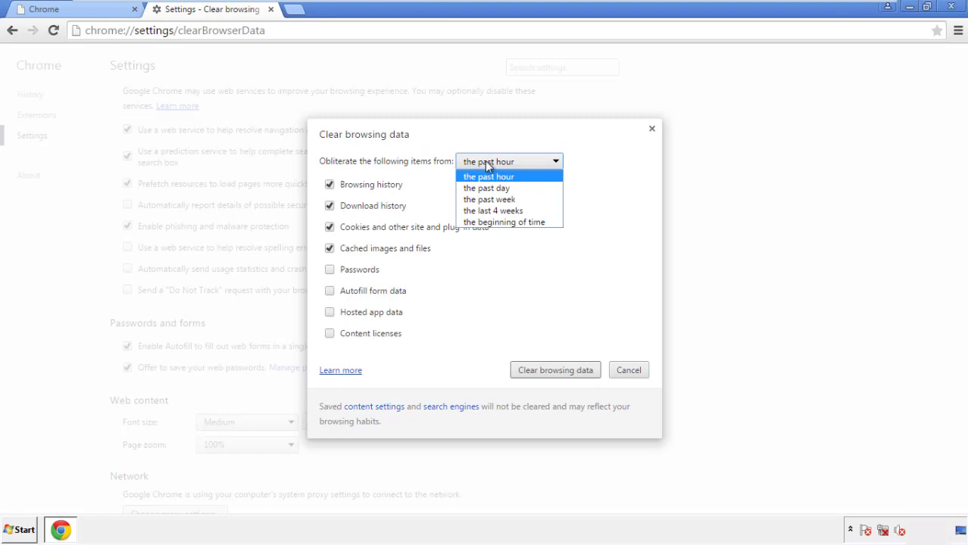
{"action": "left_click", "coordinate": [485, 222]}
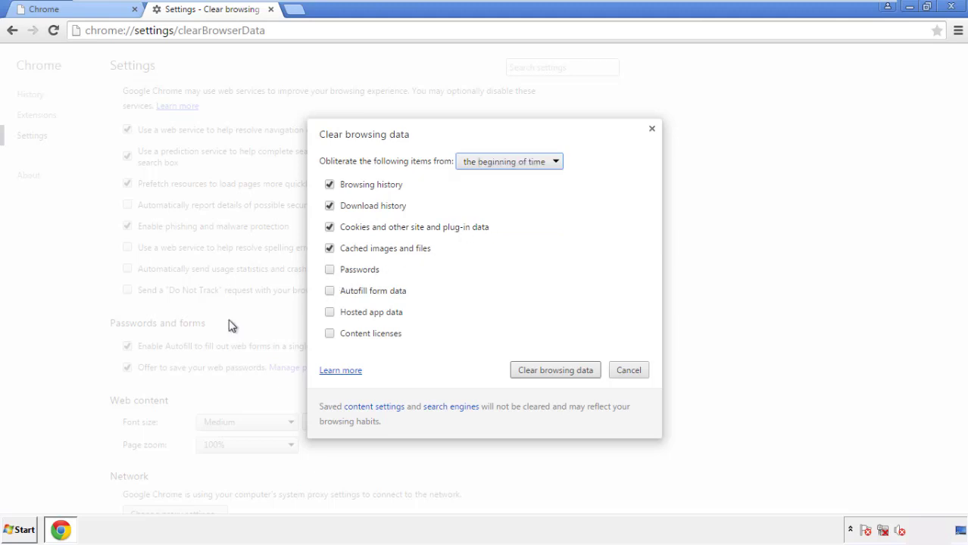
{"action": "left_click", "coordinate": [333, 294]}
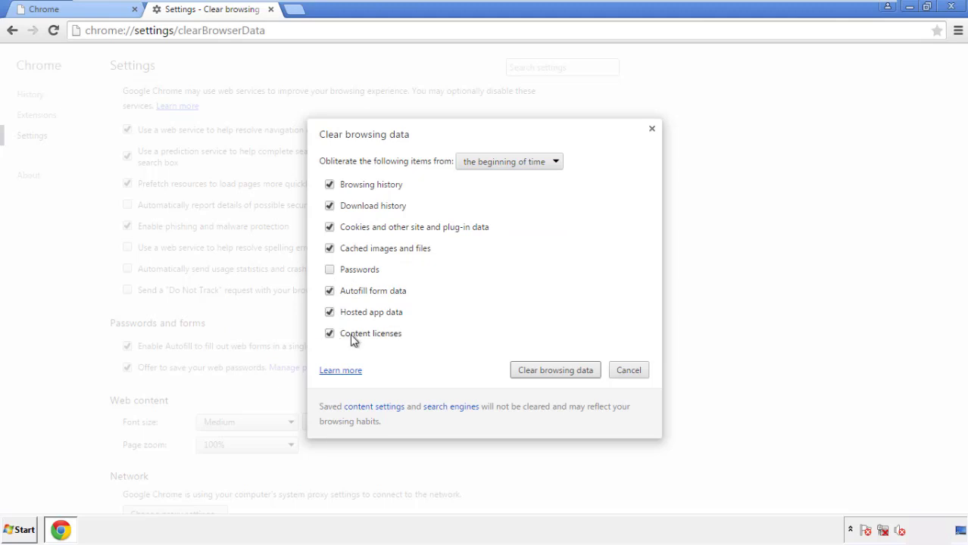
{"action": "left_click", "coordinate": [542, 371]}
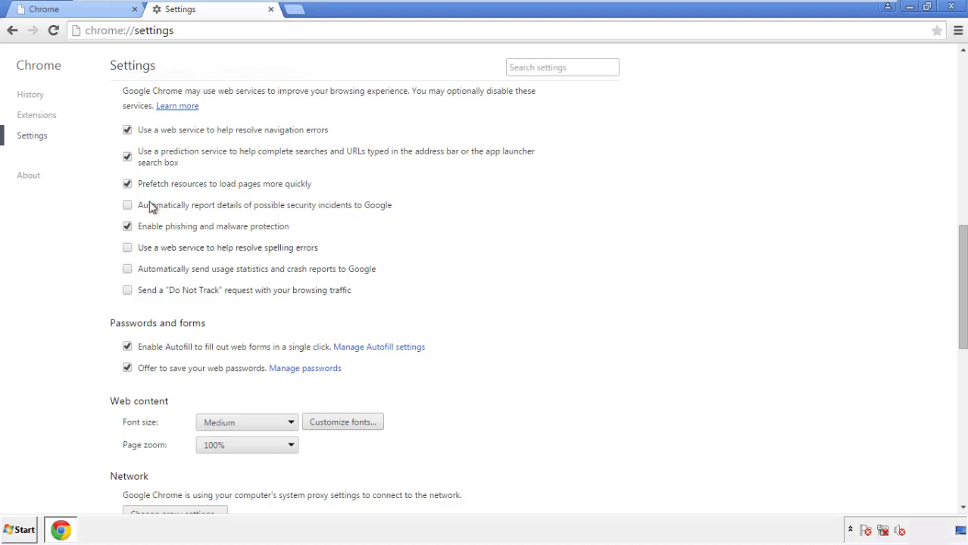
- Reset Chrome's settings to their defaults and close Chrome
{"action": "left_click_drag", "start_coordinate": [962, 241], "coordinate": [959, 408]}
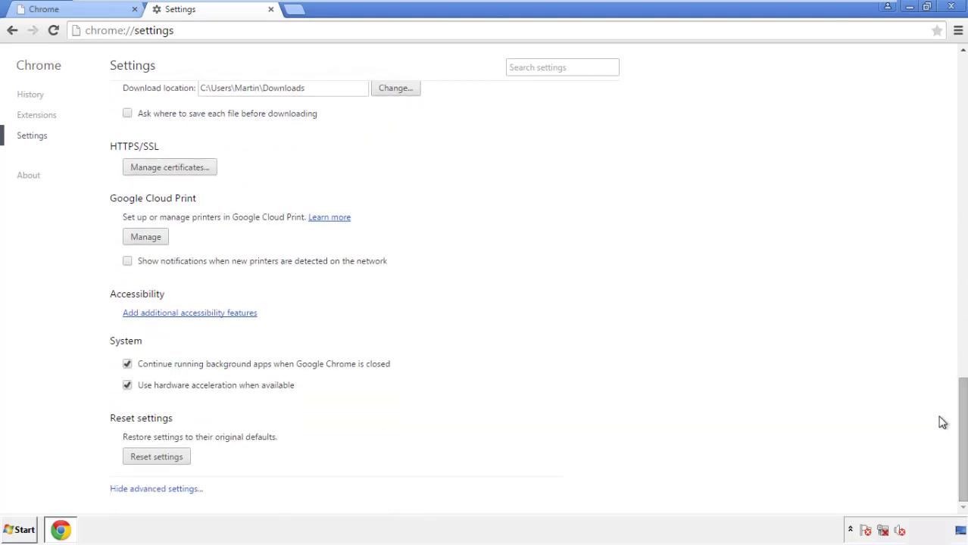
{"action": "left_click", "coordinate": [181, 460]}
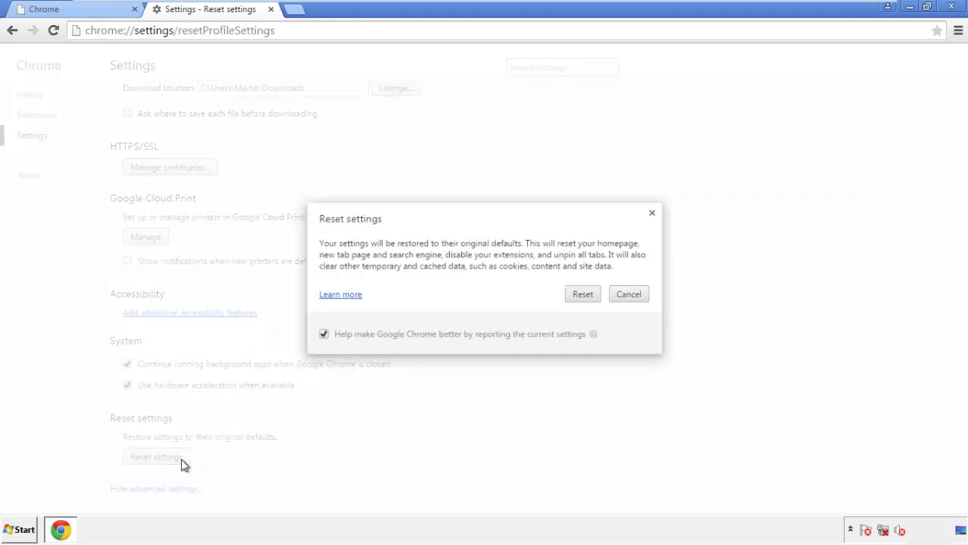
{"action": "left_click", "coordinate": [584, 296]}
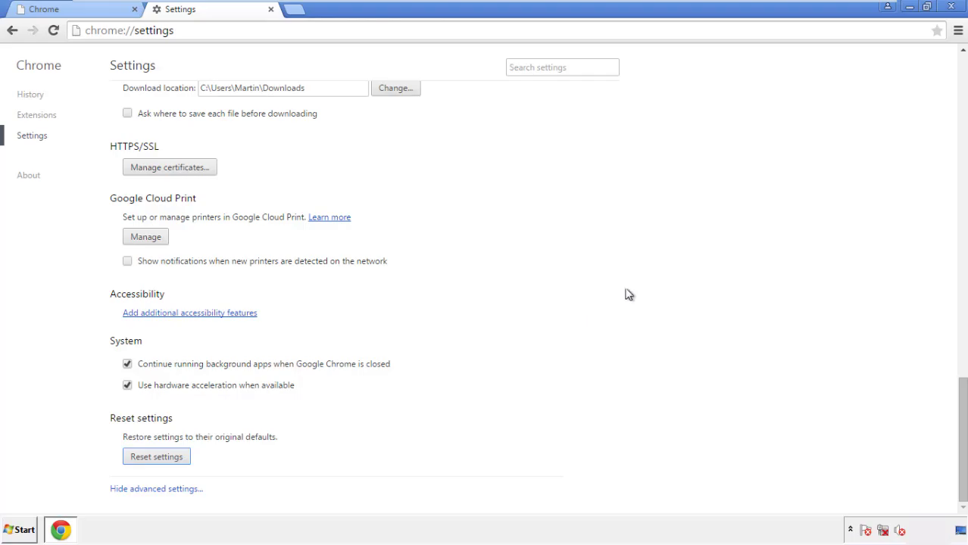
{"action": "left_click", "coordinate": [950, 6]}
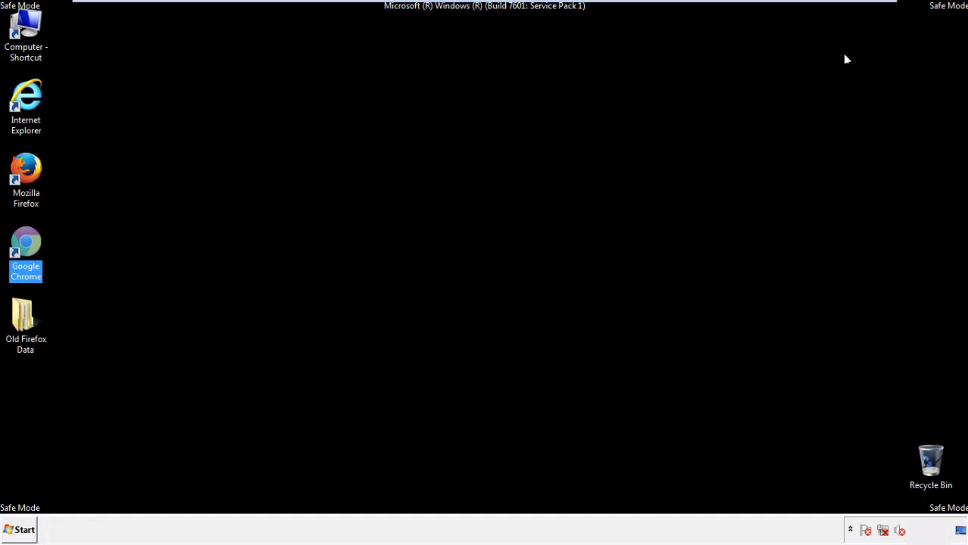
- Deselect the Chrome shortcut and launch Firefox from the desktop
{"action": "left_click", "coordinate": [522, 245]}
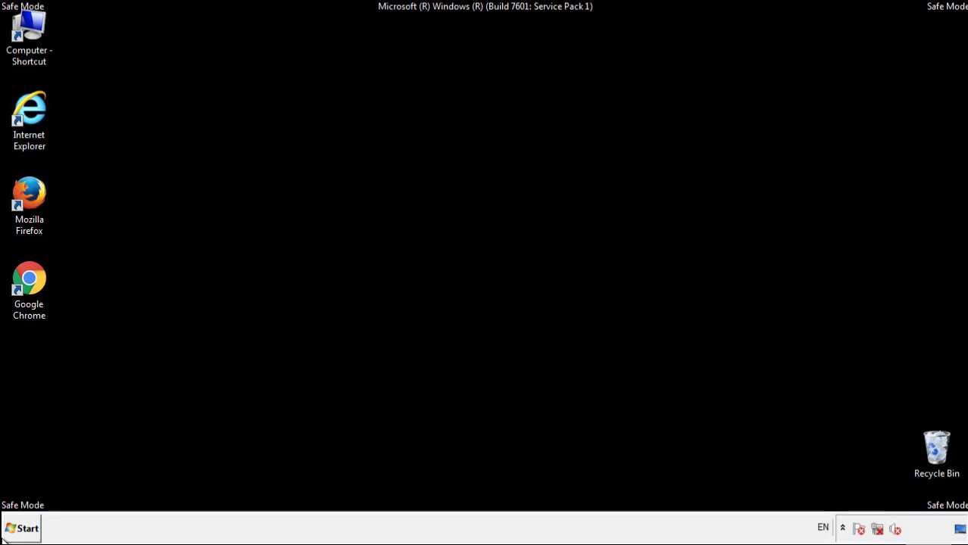
{"action": "left_click", "coordinate": [37, 188]}
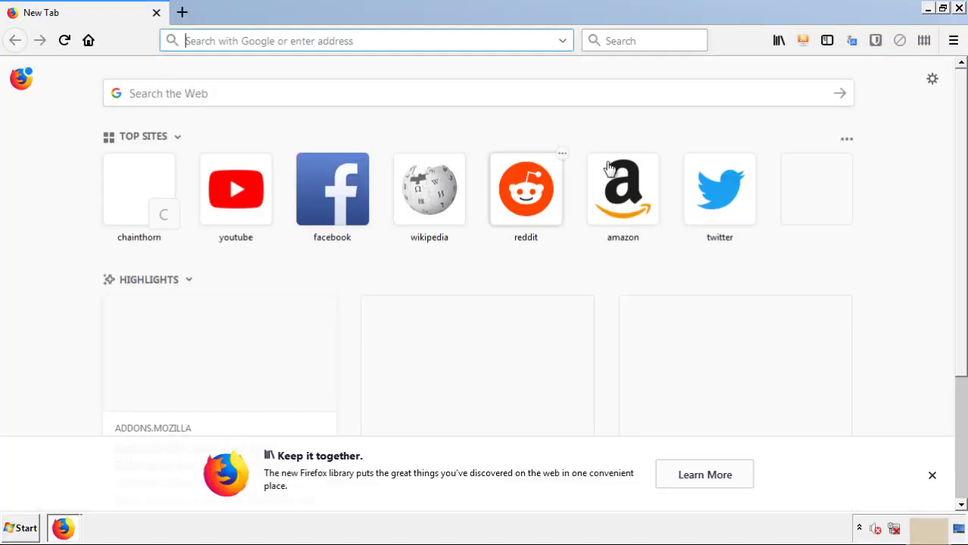
- Remove Search Mine in Firefox's Add-ons Manager, then close Firefox
{"action": "left_click", "coordinate": [954, 40]}
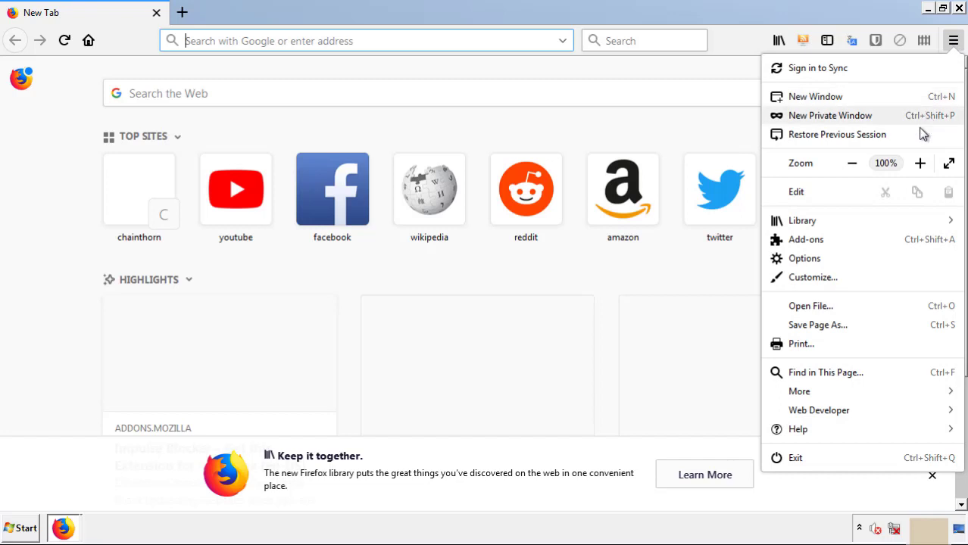
{"action": "left_click", "coordinate": [893, 247]}
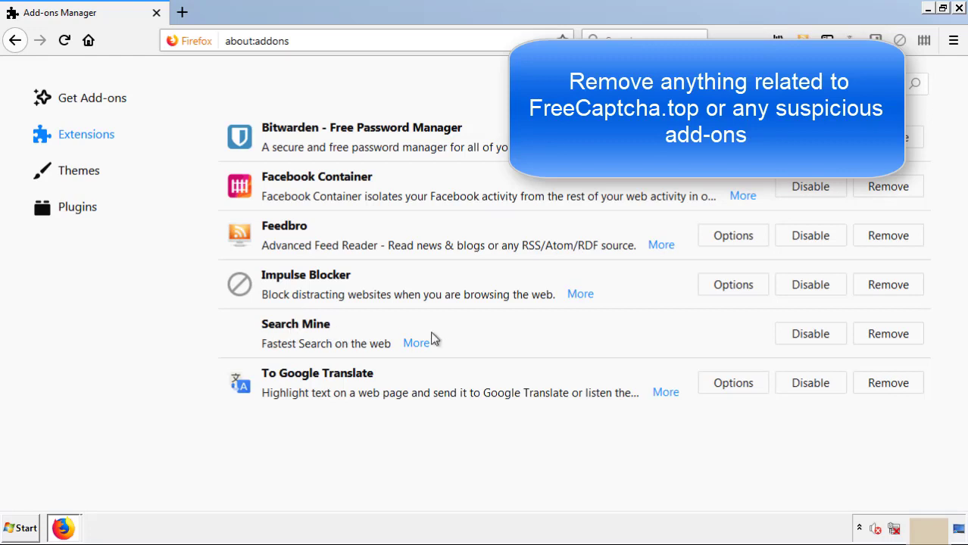
{"action": "left_click", "coordinate": [886, 338]}
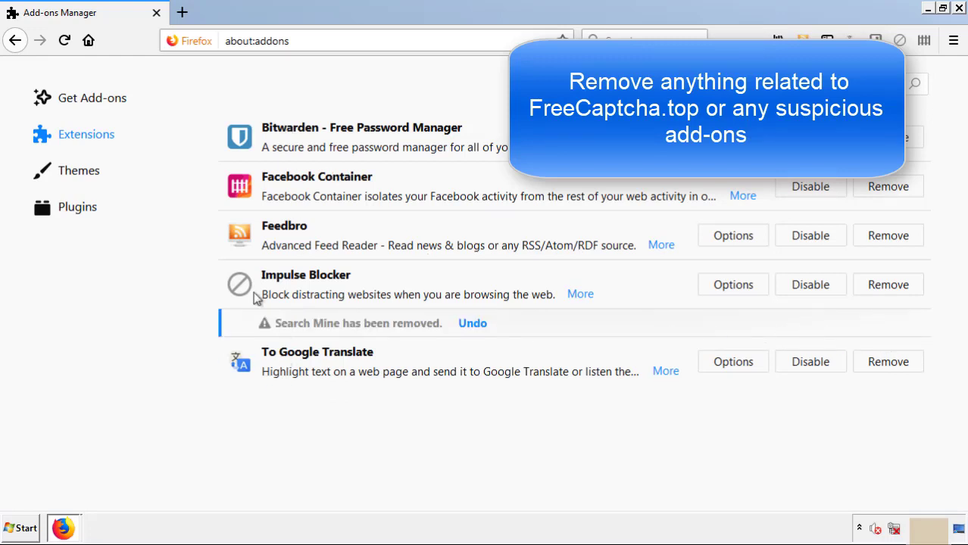
{"action": "left_click", "coordinate": [960, 8]}
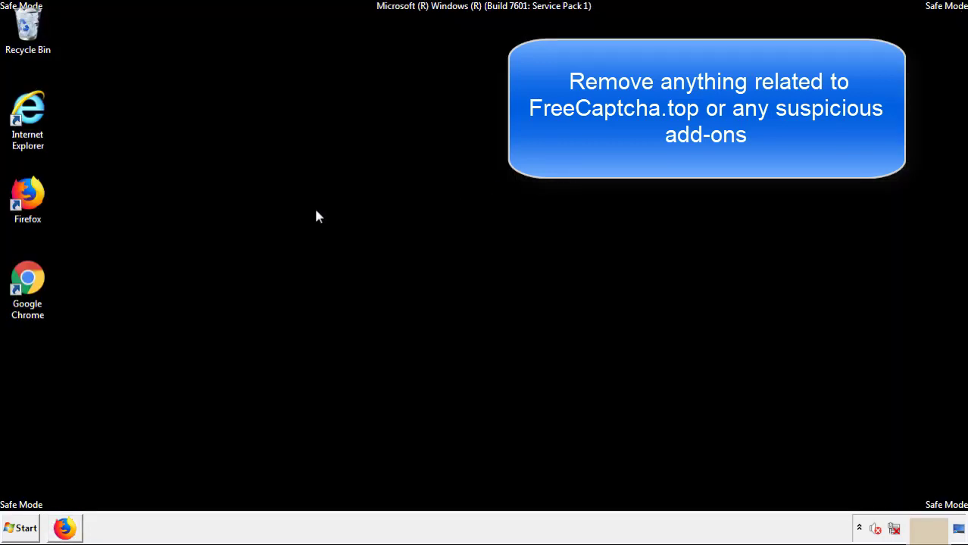
- Launch Chrome and open its Extensions page through More tools
{"action": "double_click", "coordinate": [27, 294]}
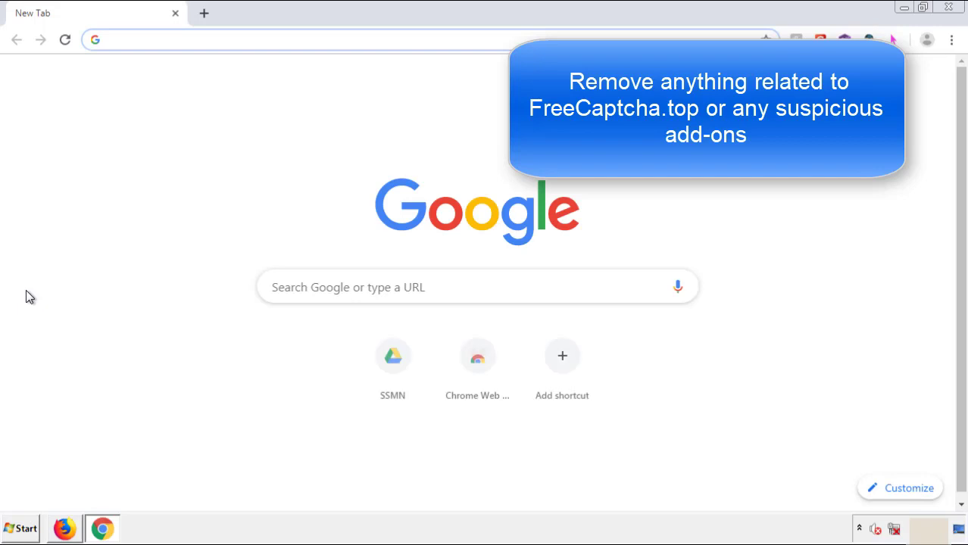
{"action": "left_click", "coordinate": [951, 40]}
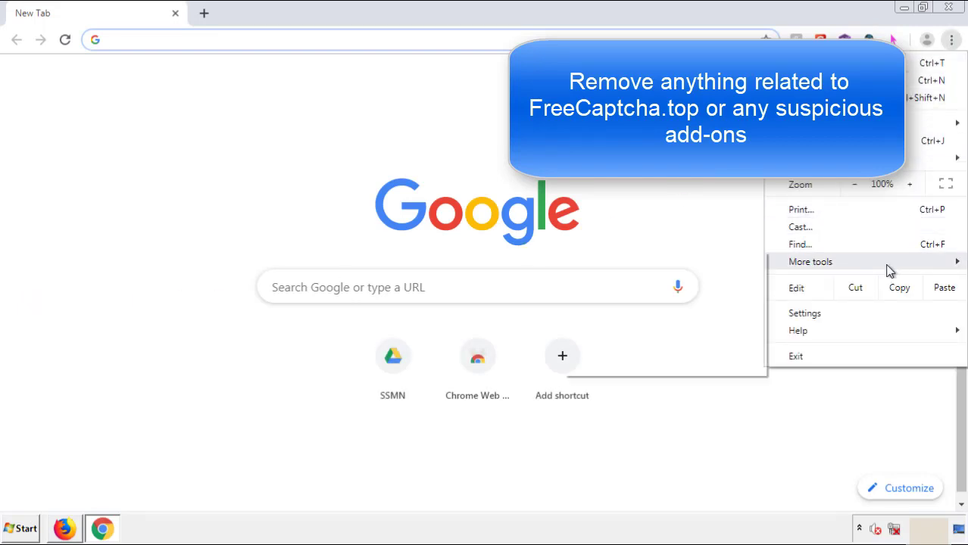
{"action": "mouse_move", "coordinate": [868, 264]}
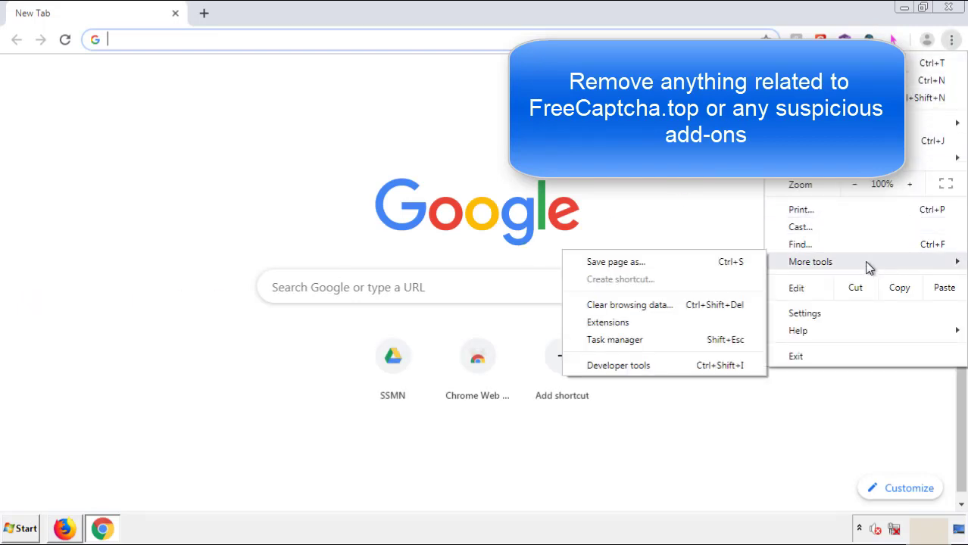
{"action": "left_click", "coordinate": [615, 322]}
{"action": "scroll", "coordinate": [274, 250], "scroll_direction": "down", "scroll_amount": 5}
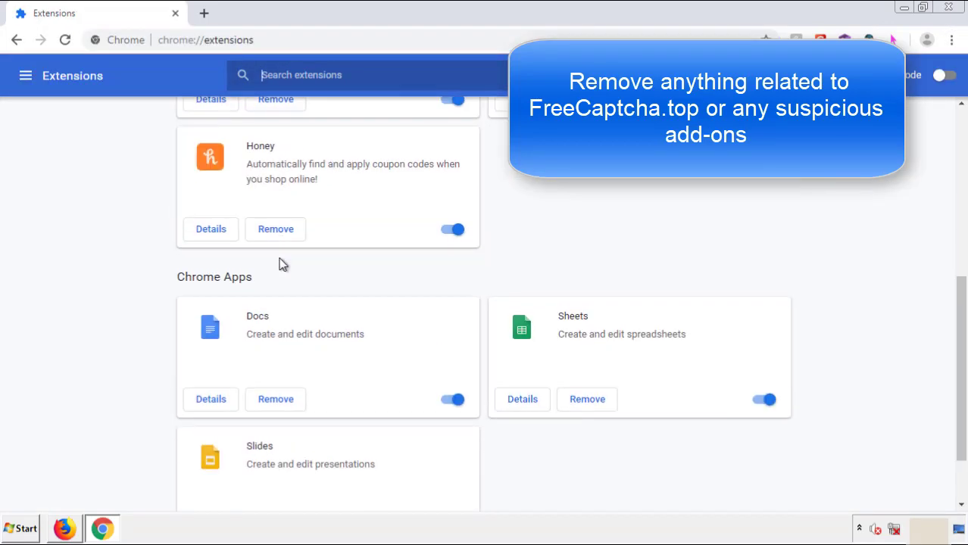
{"action": "scroll", "coordinate": [367, 277], "scroll_direction": "up", "scroll_amount": 5}
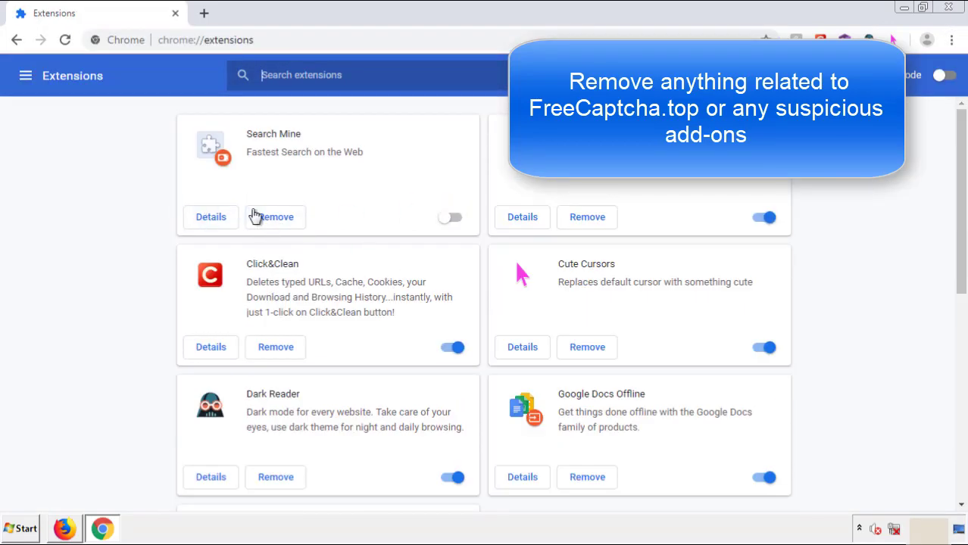
- Remove the Search Mine extension, close Chrome, and bring up the Start menu
{"action": "left_click", "coordinate": [274, 223]}
{"action": "key", "text": "Return"}
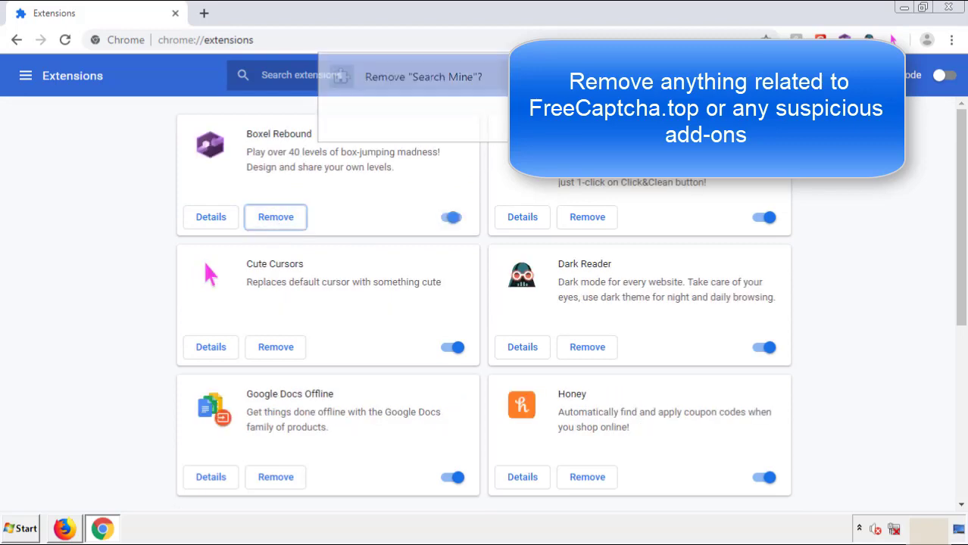
{"action": "left_click", "coordinate": [952, 9]}
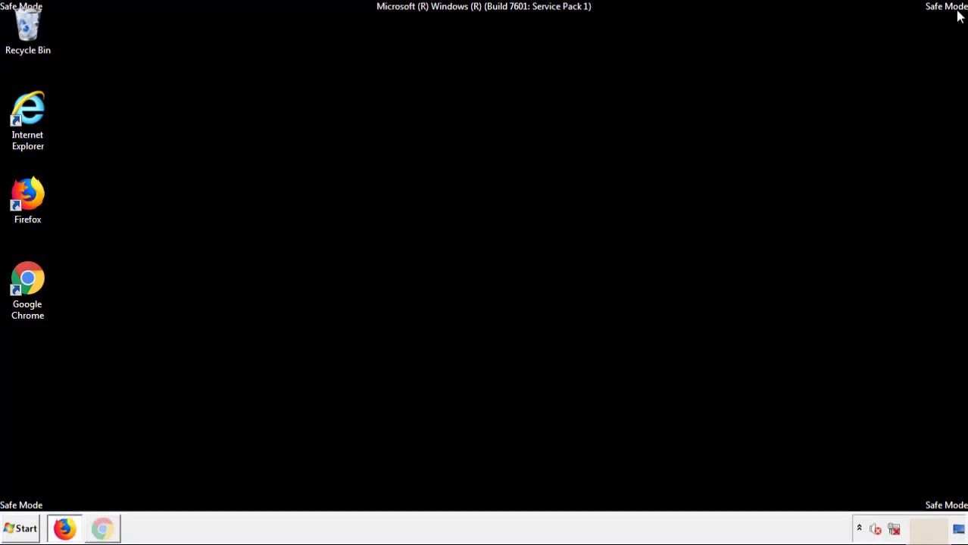
{"action": "left_click", "coordinate": [23, 529]}
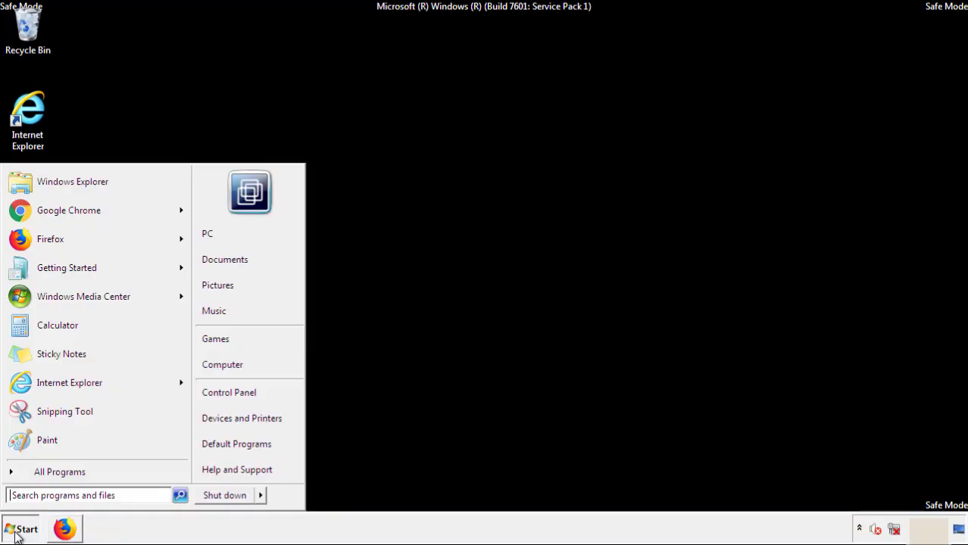